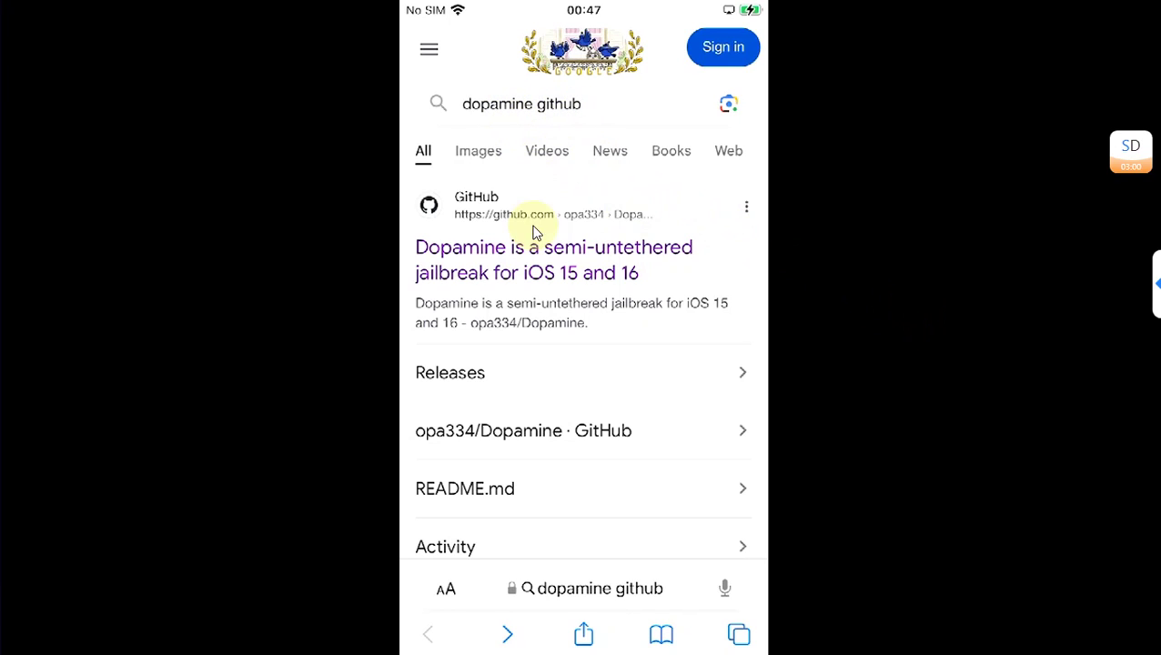
# From the Dopamine GitHub page, download Dopamine.tipa (49.7 MB) from the 2.2 release assets
pyautogui.click(575, 264)
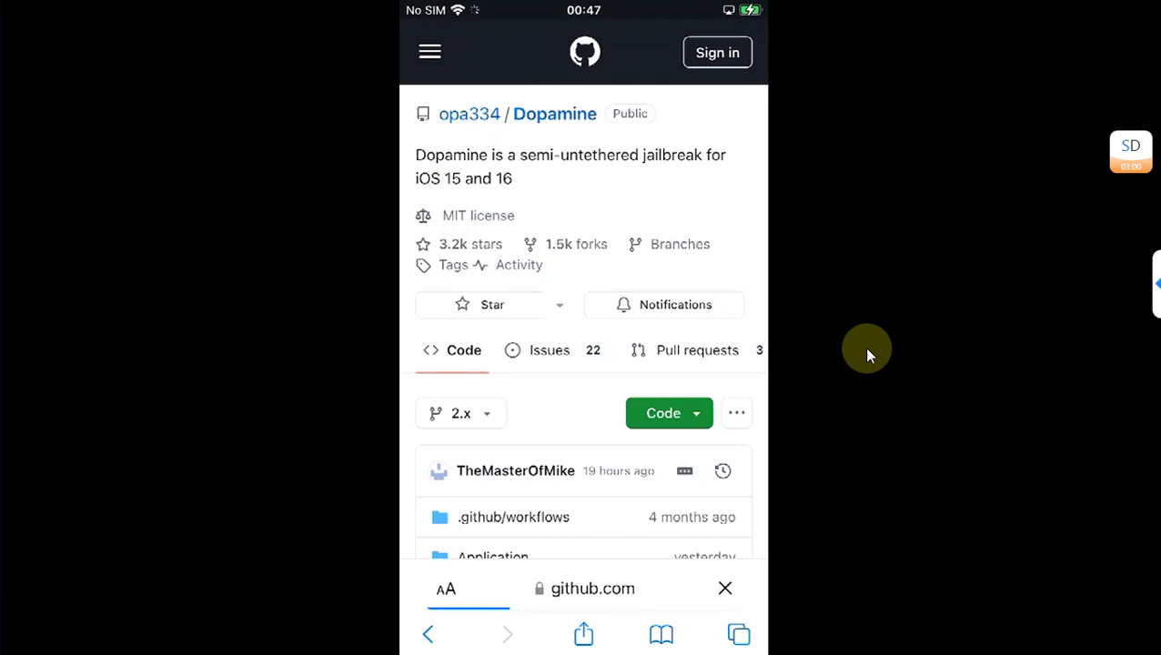
pyautogui.scroll(-10, 868, 355)
pyautogui.scroll(-6, 867, 355)
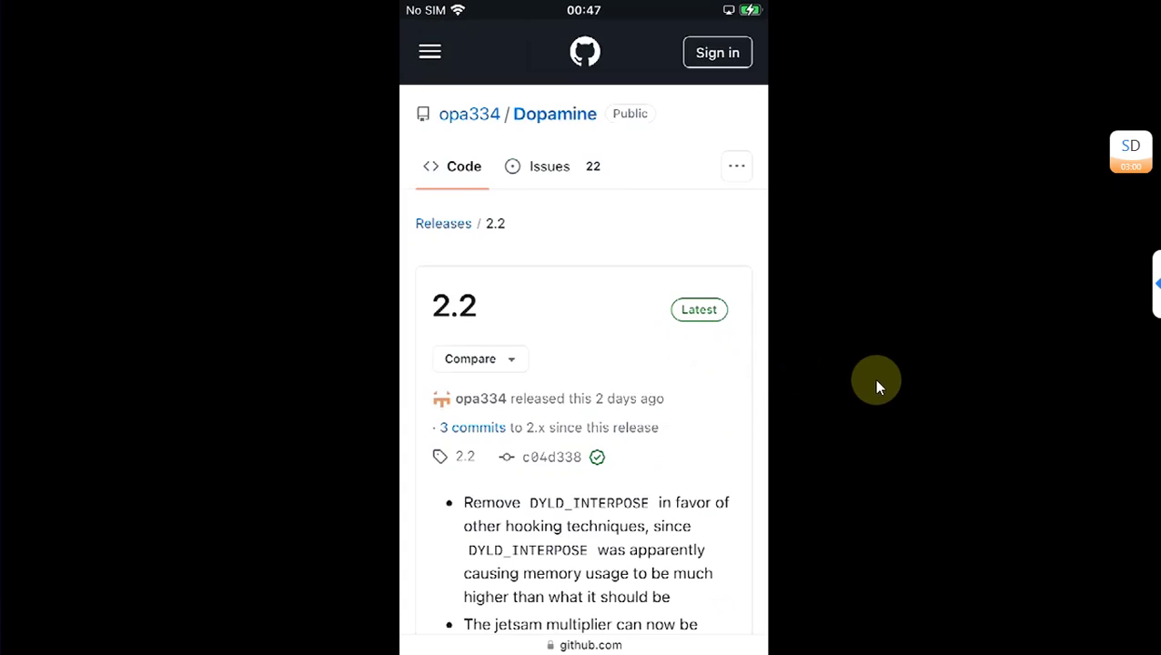
pyautogui.scroll(-10, 871, 385)
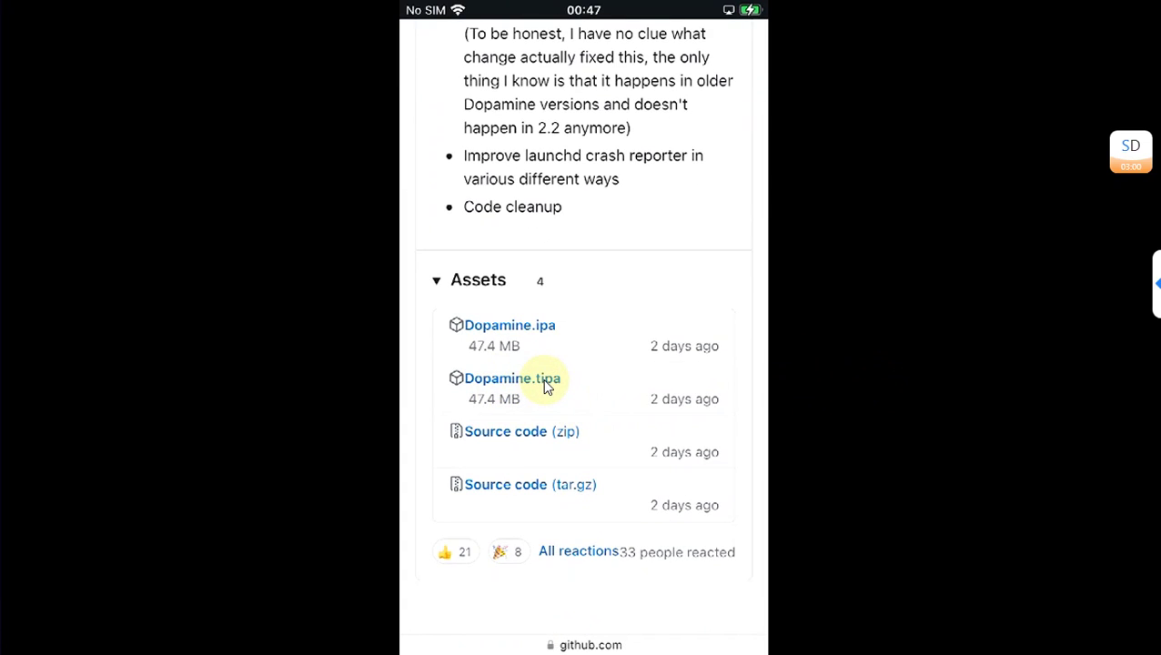
pyautogui.click(546, 383)
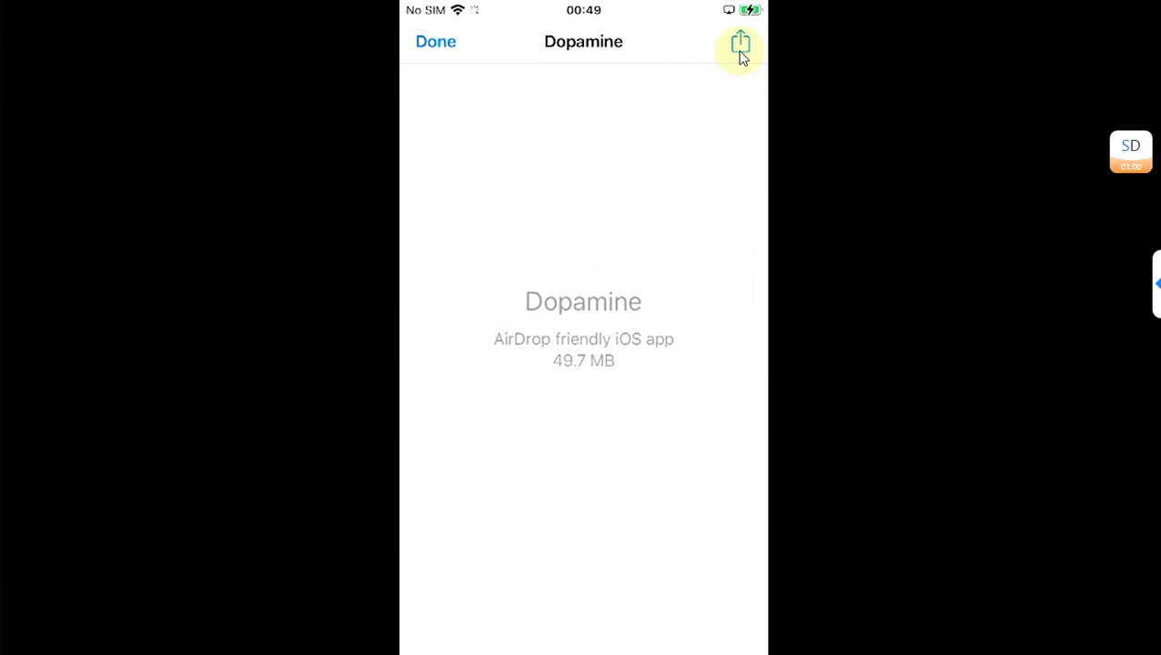
# Share the Dopamine.tipa preview to TrollStore and install Dopamine 2.2
pyautogui.click(741, 48)
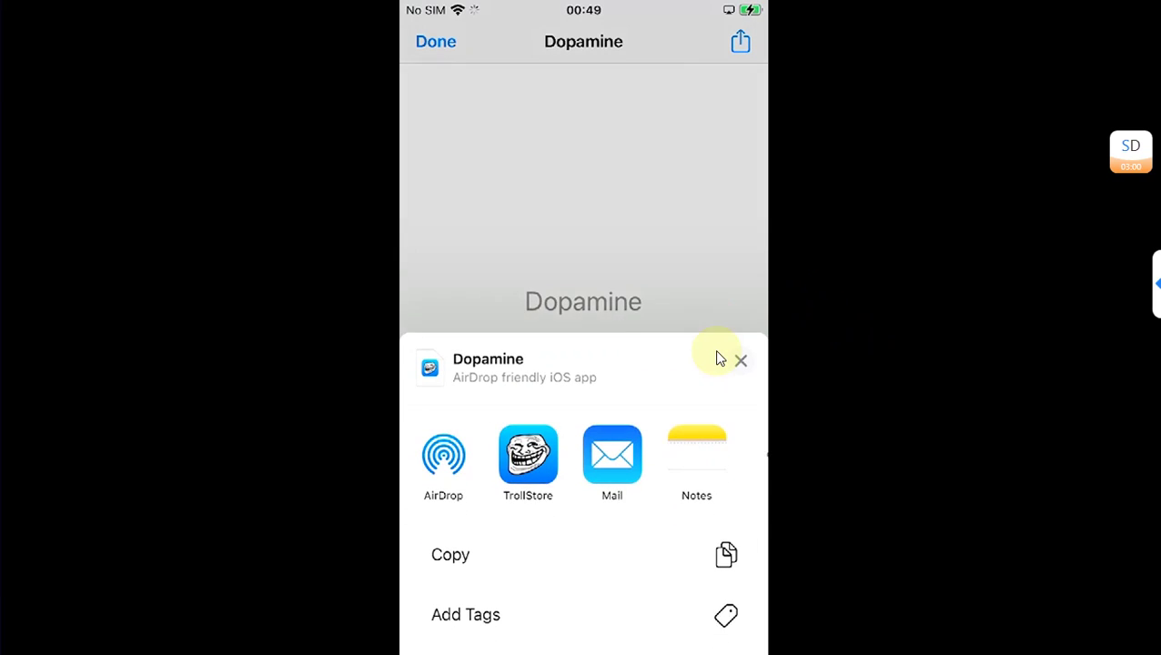
pyautogui.click(528, 435)
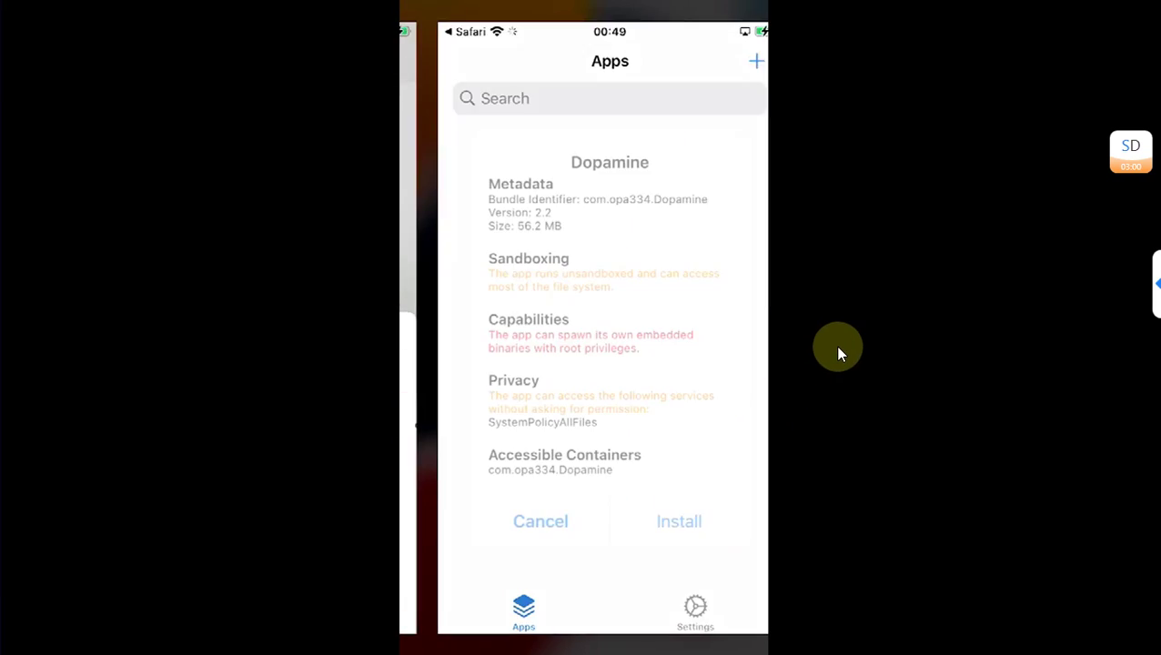
pyautogui.click(648, 534)
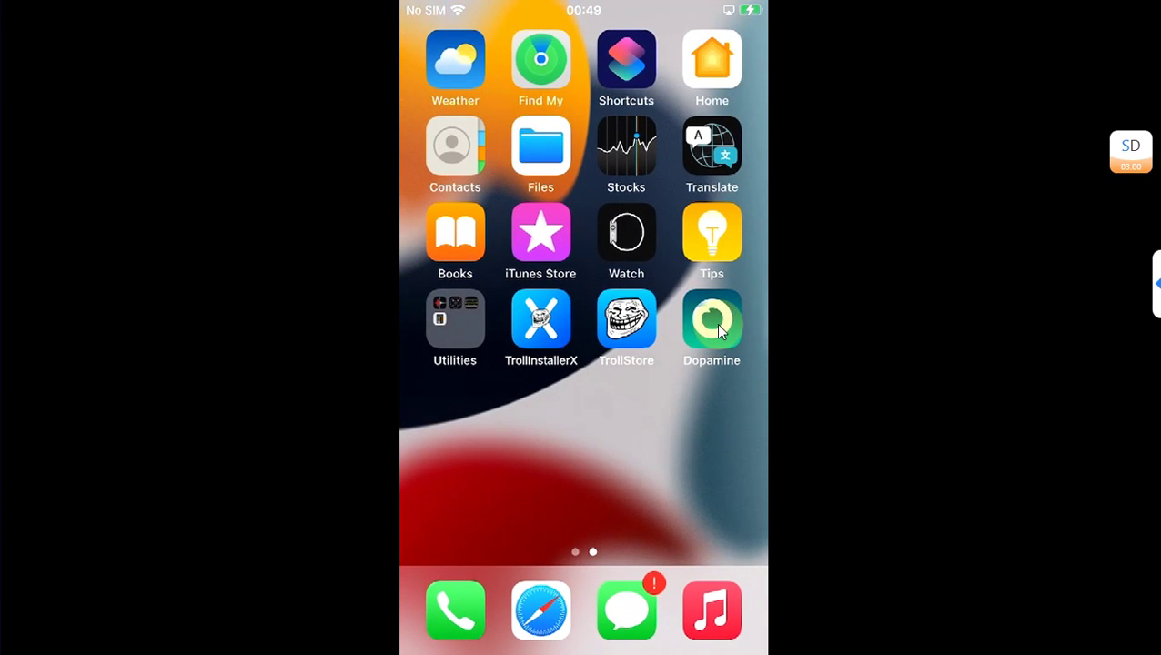
# Launch Dopamine and run Jailbreak, ending with Sileo installed and open
pyautogui.click(717, 324)
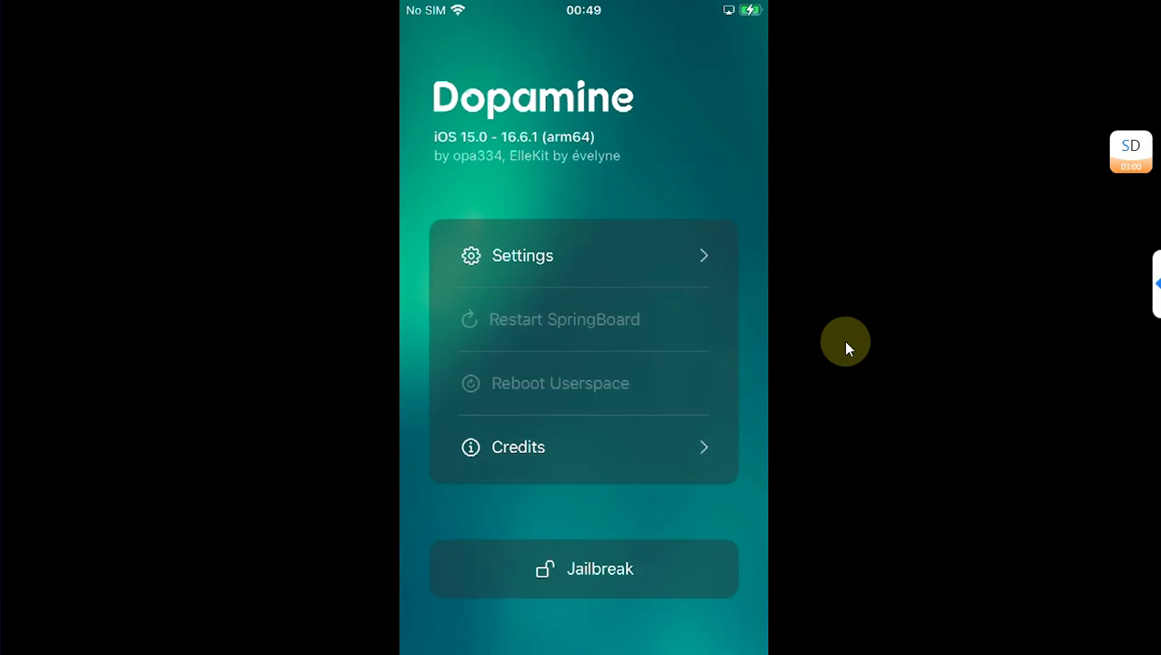
pyautogui.click(597, 574)
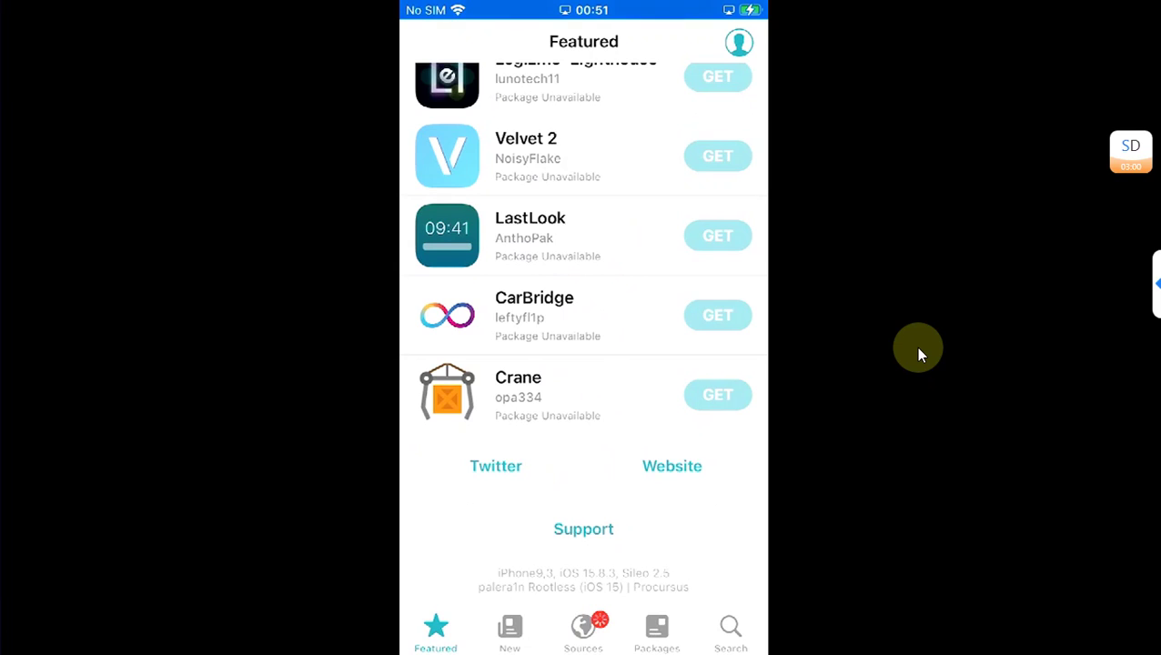
pyautogui.scroll(-2, 605, 560)
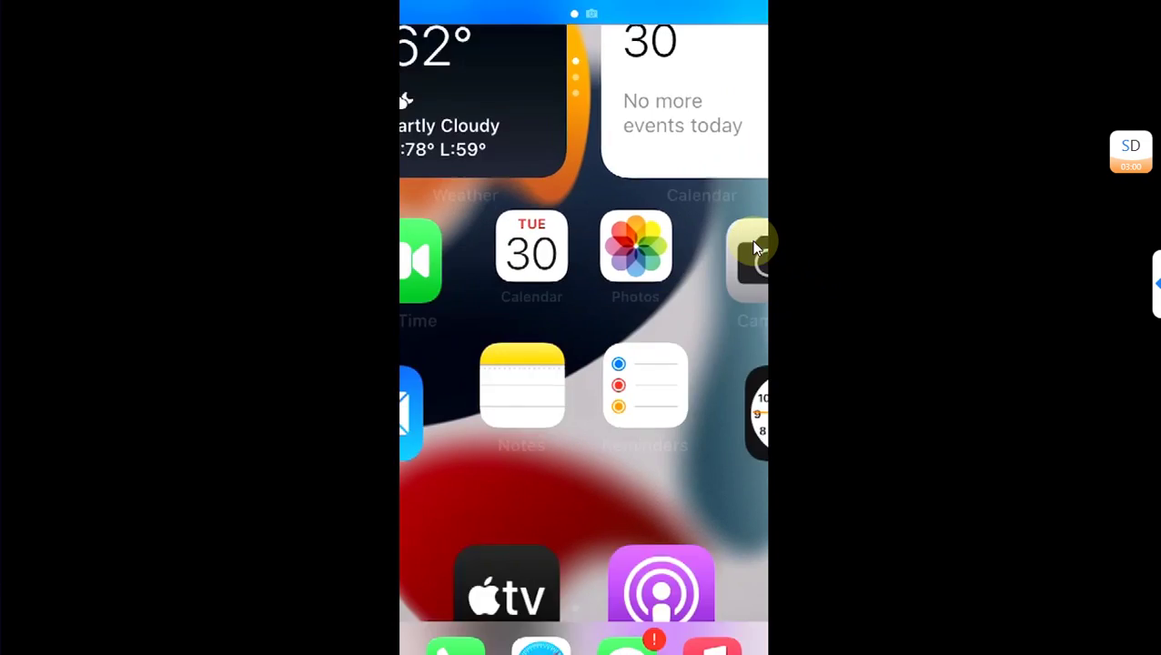
# Launch the Dopamine app again from the home screen
pyautogui.click(752, 242)
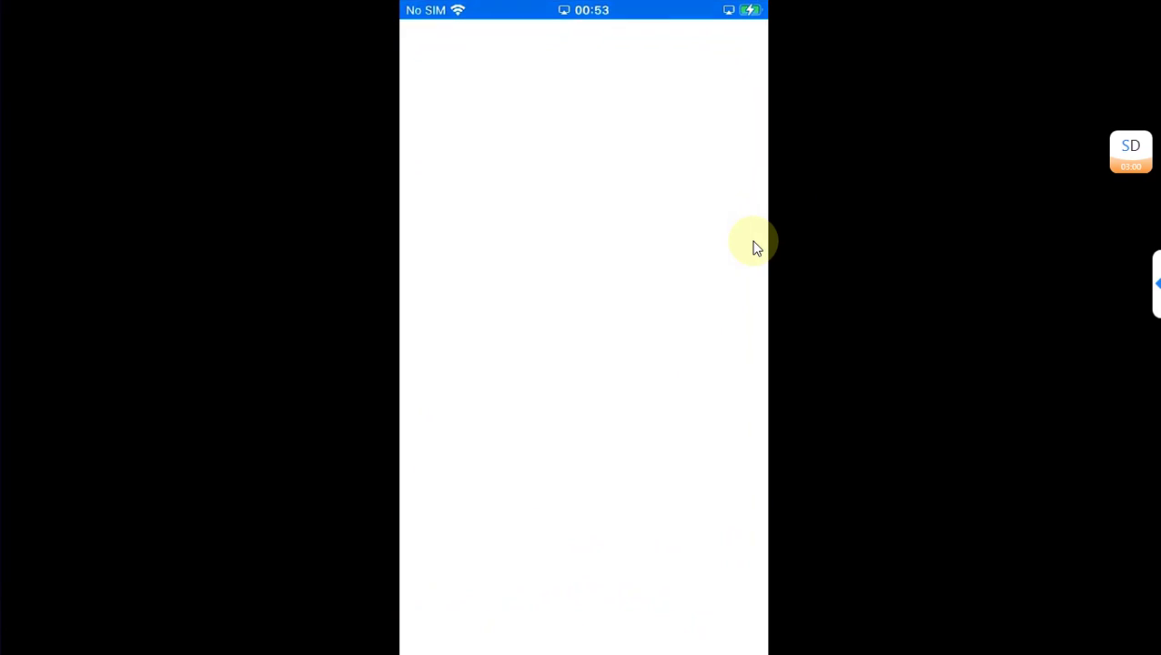